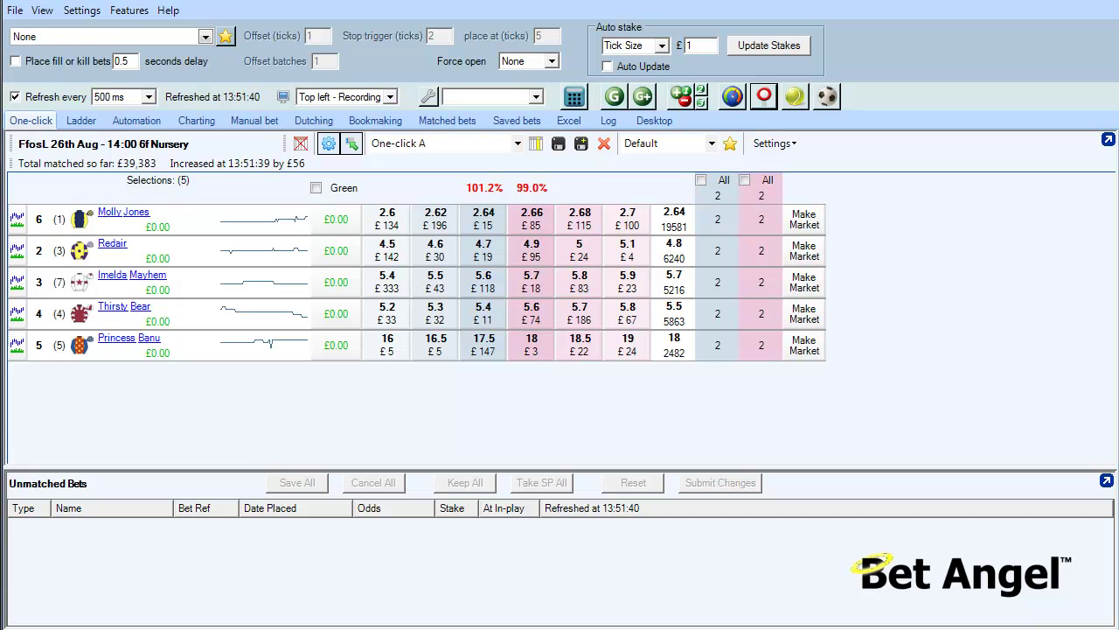
Open the In-play Trader window, pin it on top, and reposition and enlarge it to fit all five runners.
click(763, 96)
drag(515, 228, 558, 57)
click(756, 75)
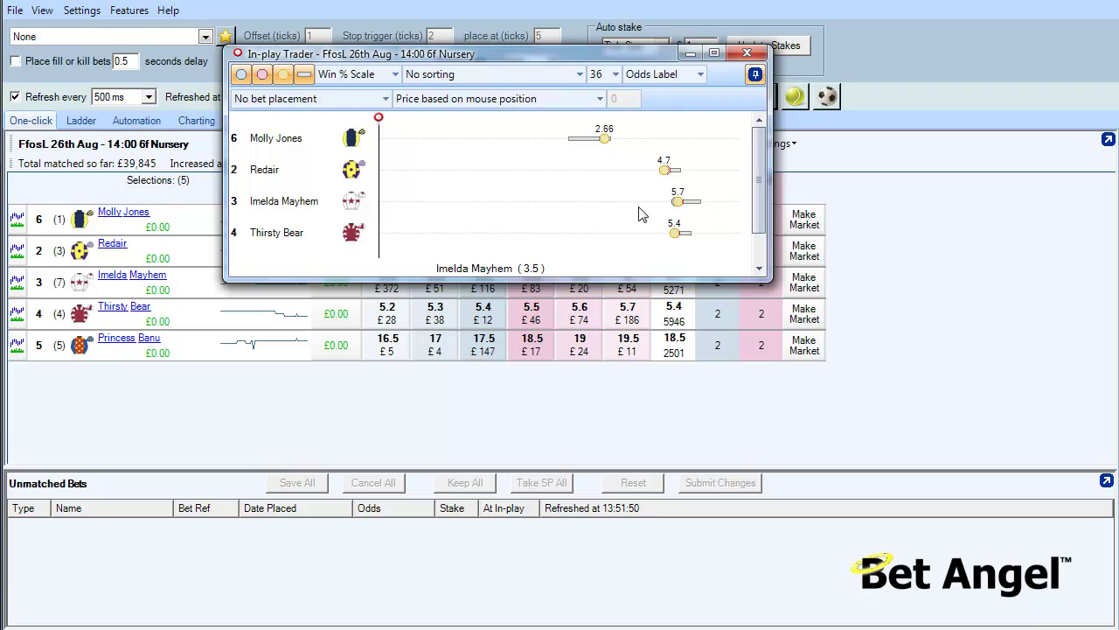
drag(623, 56, 730, 284)
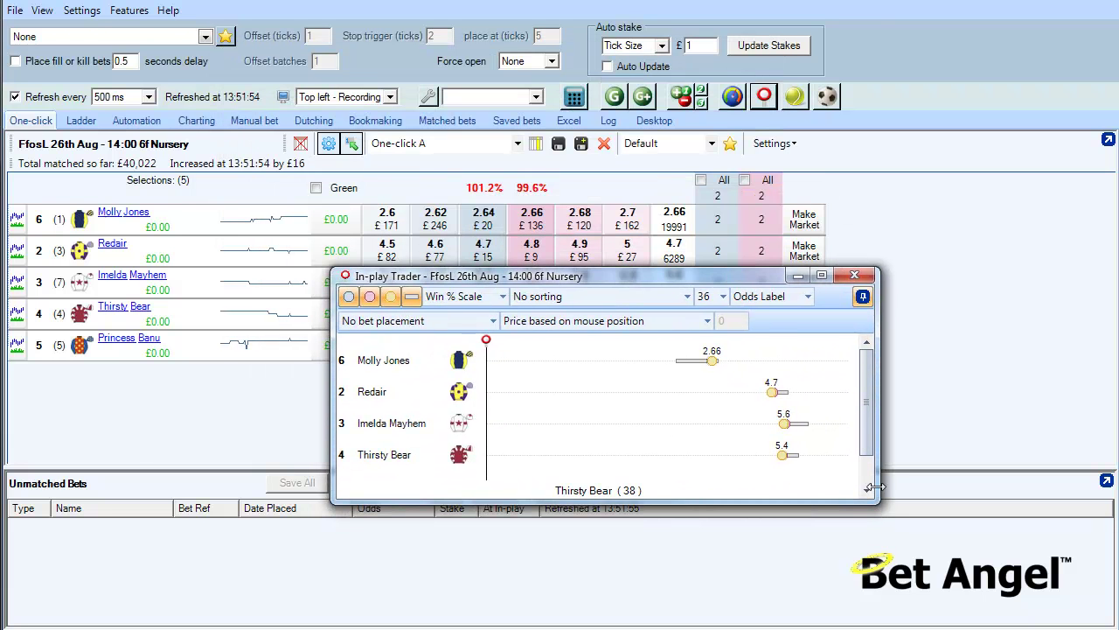
drag(870, 498, 929, 522)
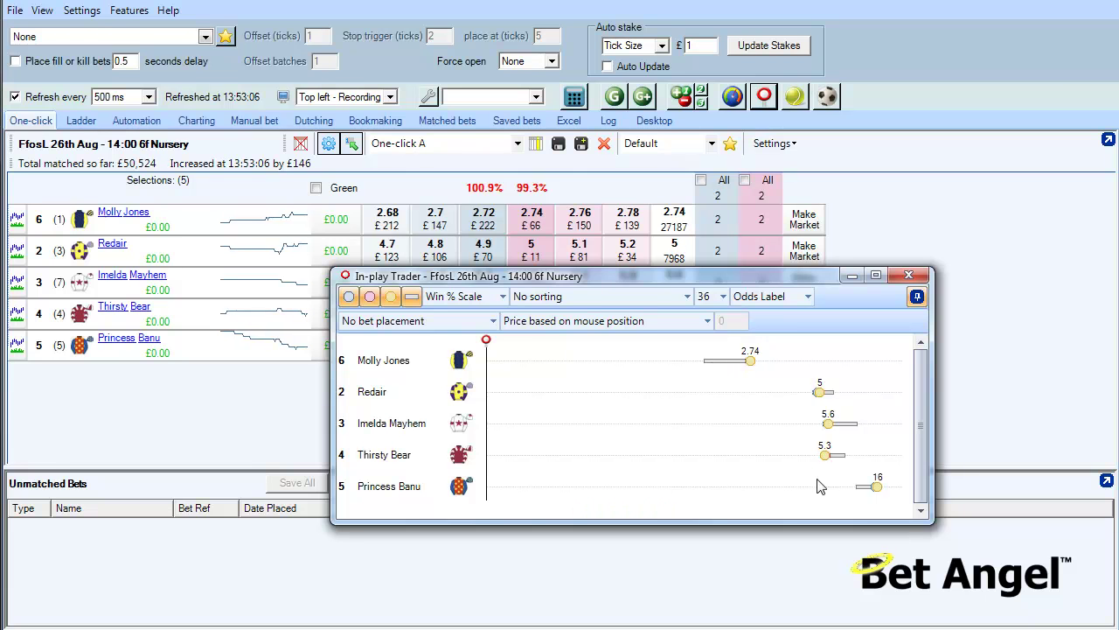
Hide the back and lay price indicators in In-play Trader, and toggle the price range bar off and on again.
click(350, 298)
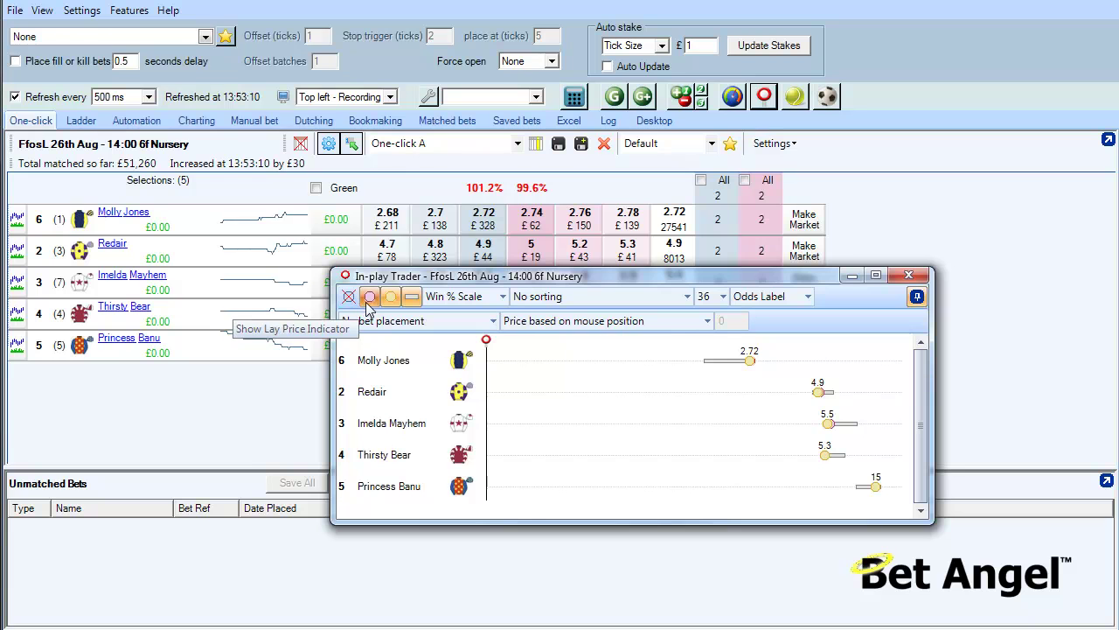
click(369, 298)
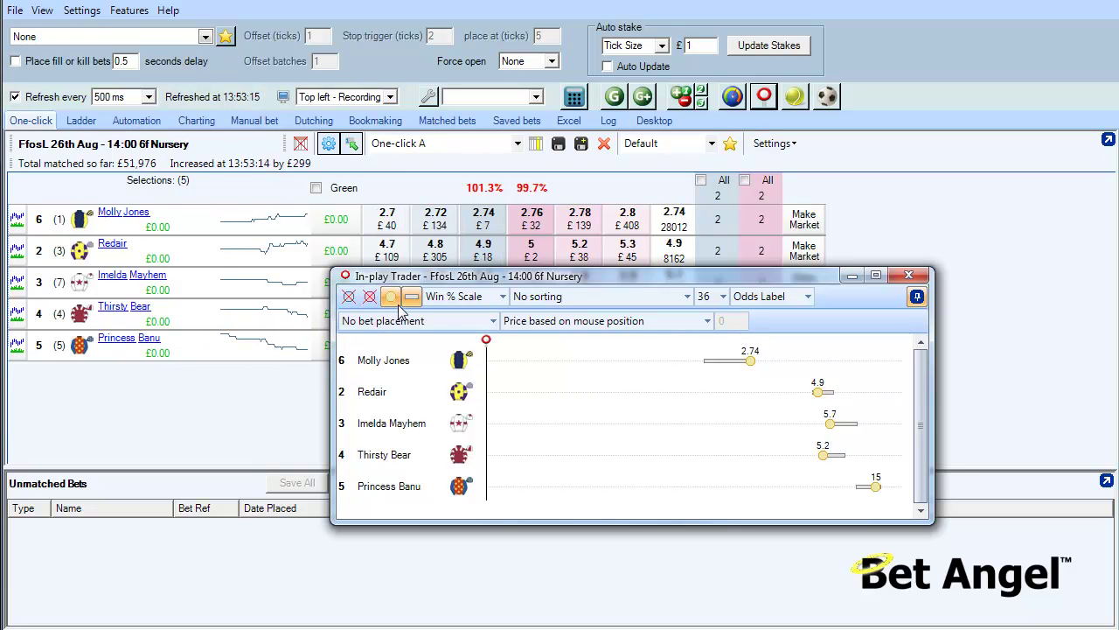
click(410, 298)
click(410, 298)
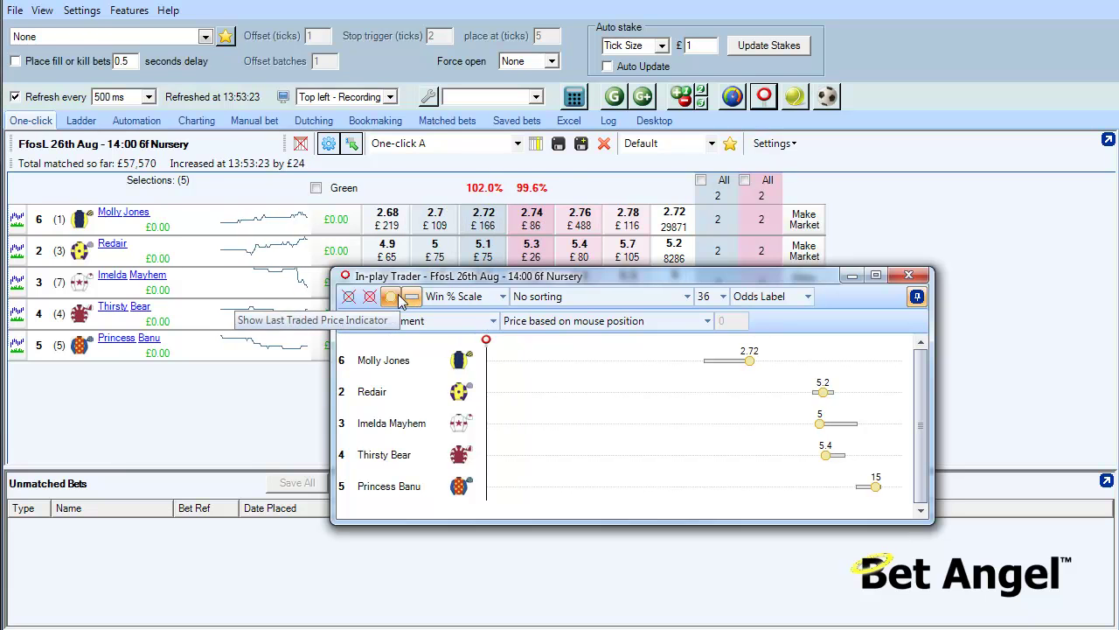
Look through the runner sorting options and compare Tick Scale with Win % Scale, finishing on Win % Scale.
click(687, 297)
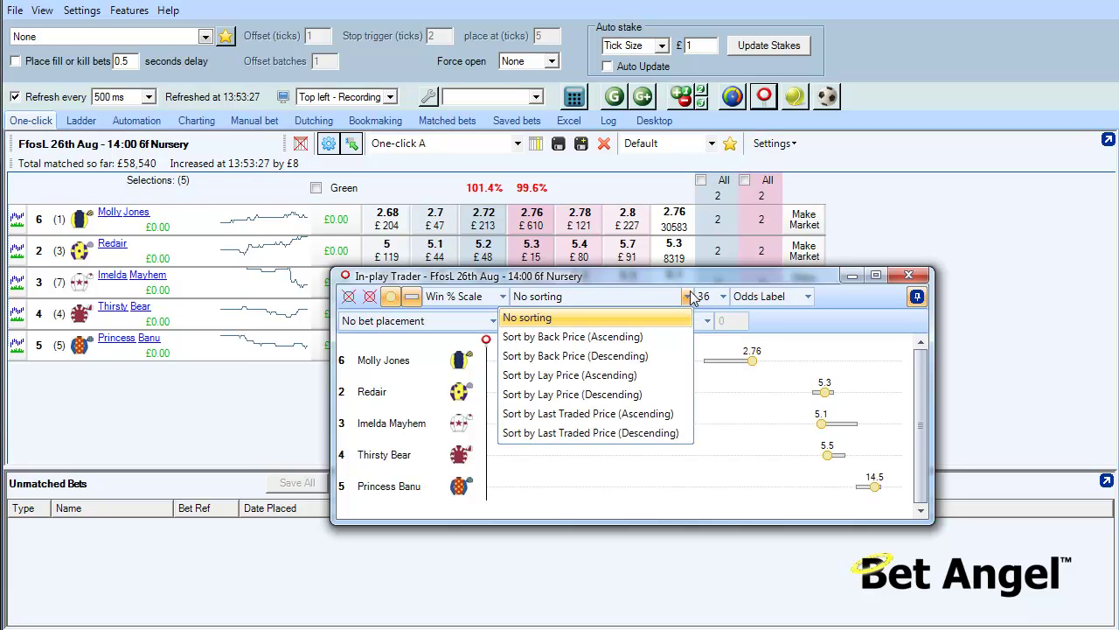
click(689, 297)
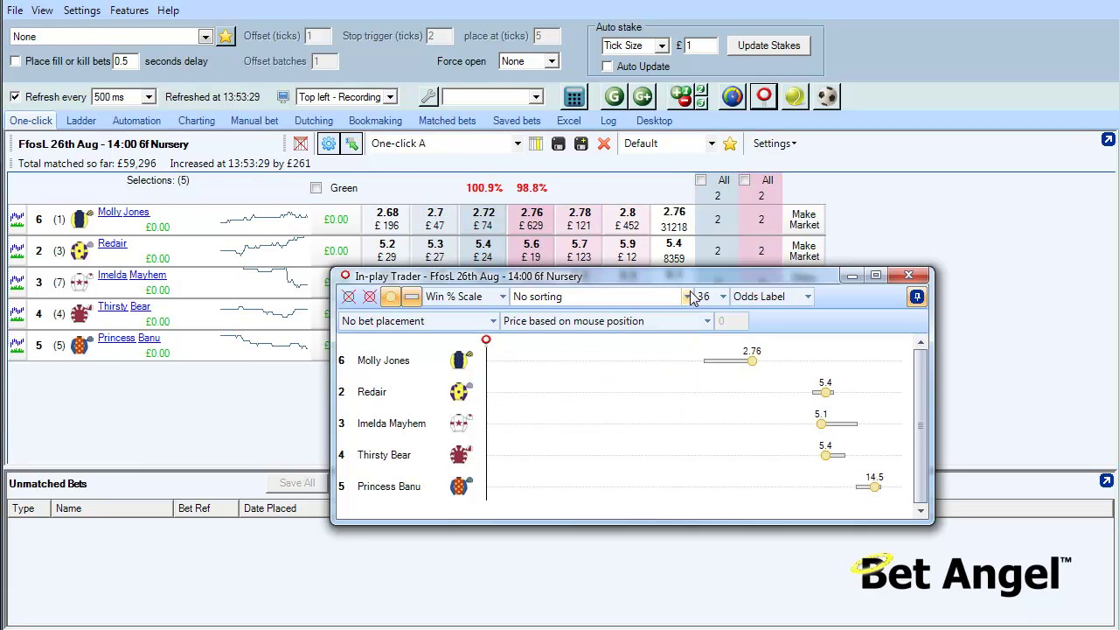
click(503, 297)
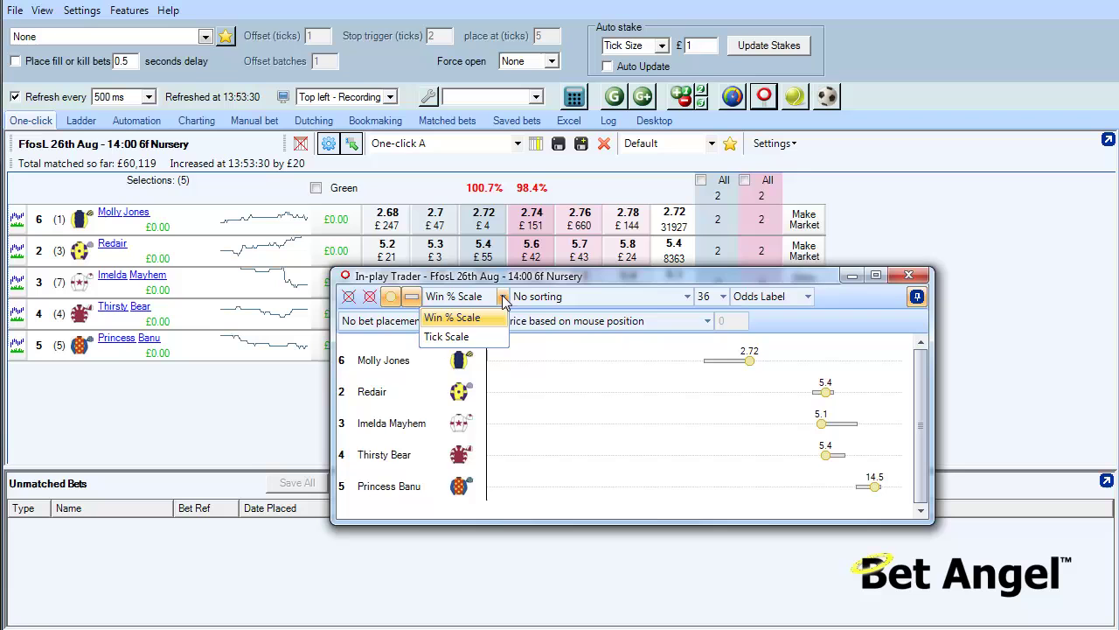
click(469, 340)
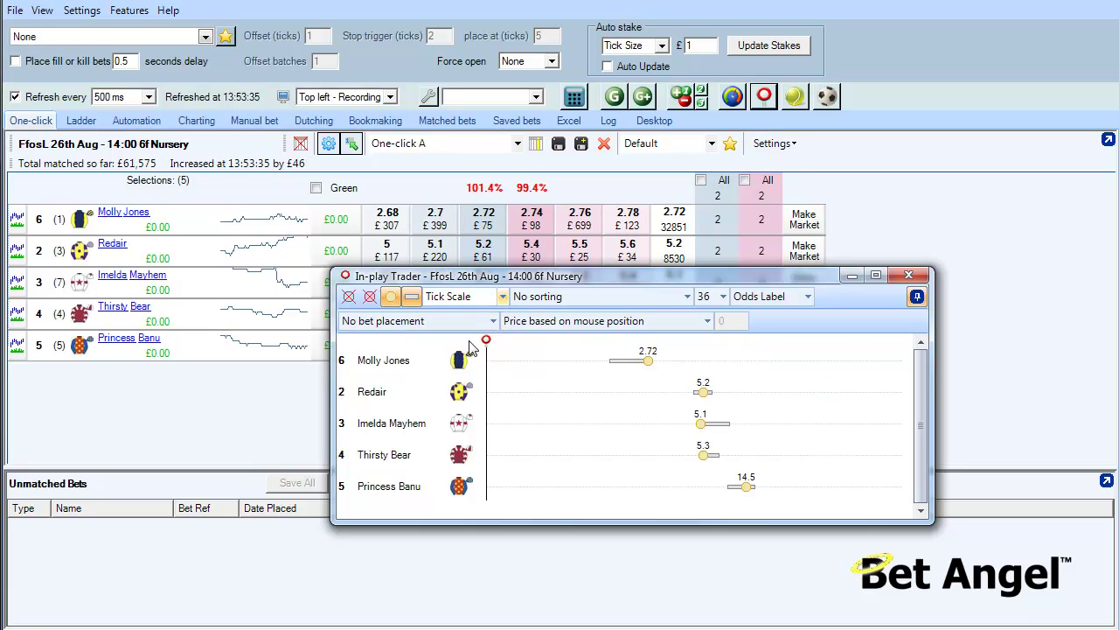
click(479, 299)
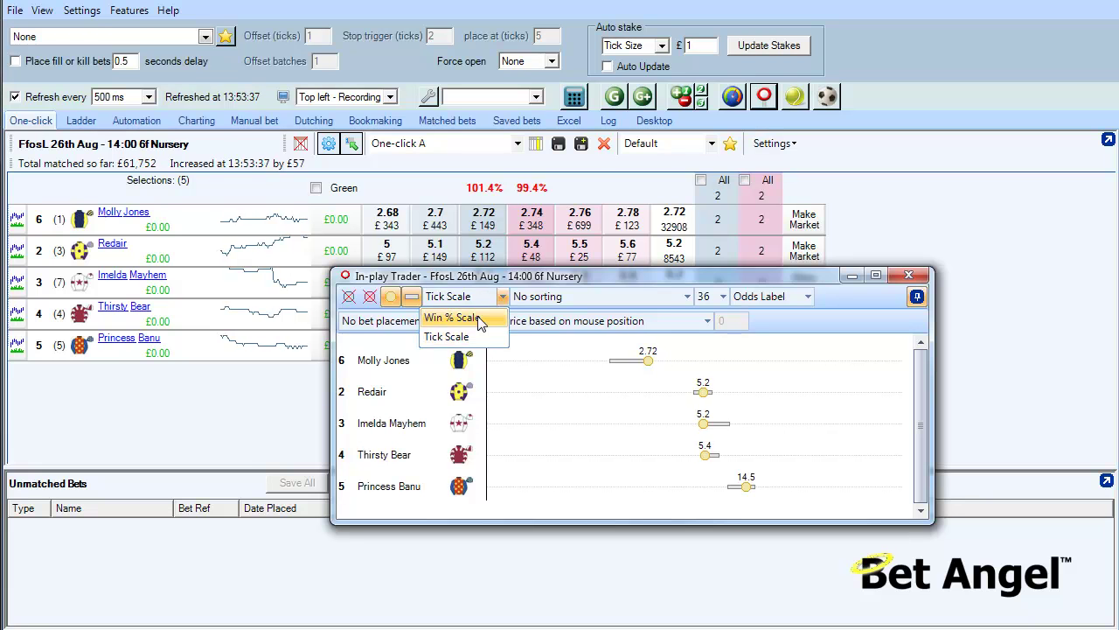
click(479, 317)
click(476, 300)
click(459, 337)
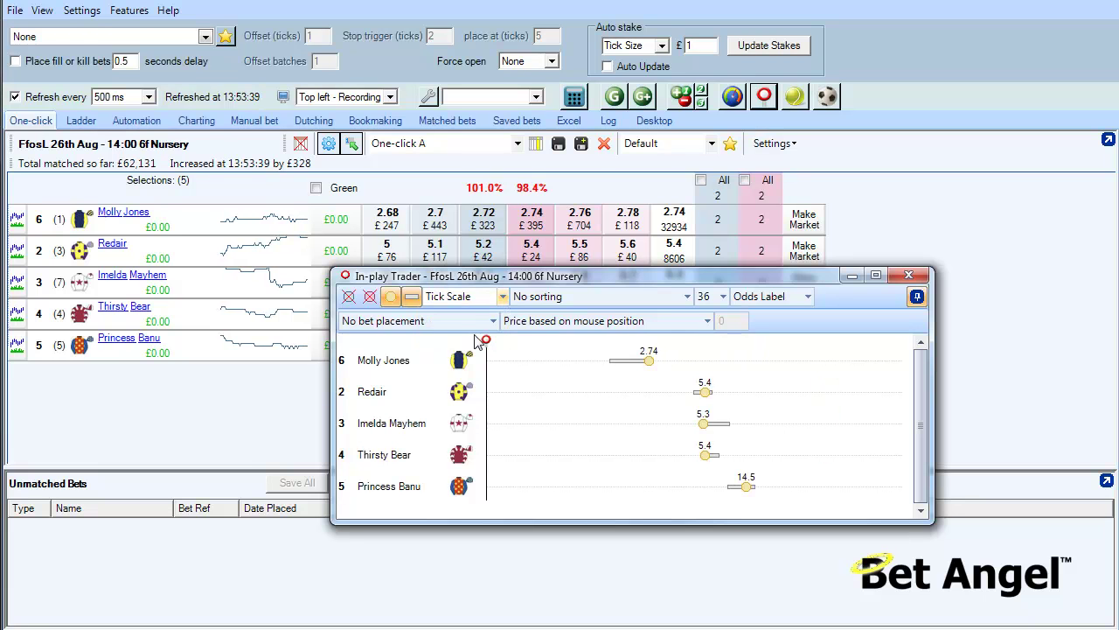
click(472, 300)
click(469, 315)
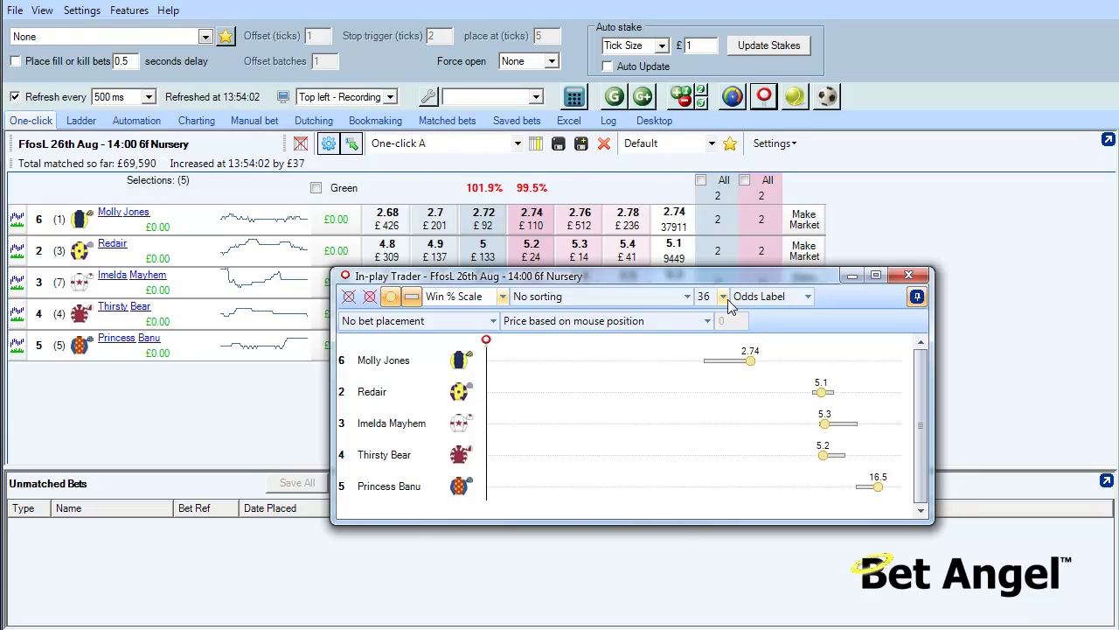
Move the In-play Trader window higher and try a row spacing of 28 before restoring 36.
drag(721, 271, 750, 135)
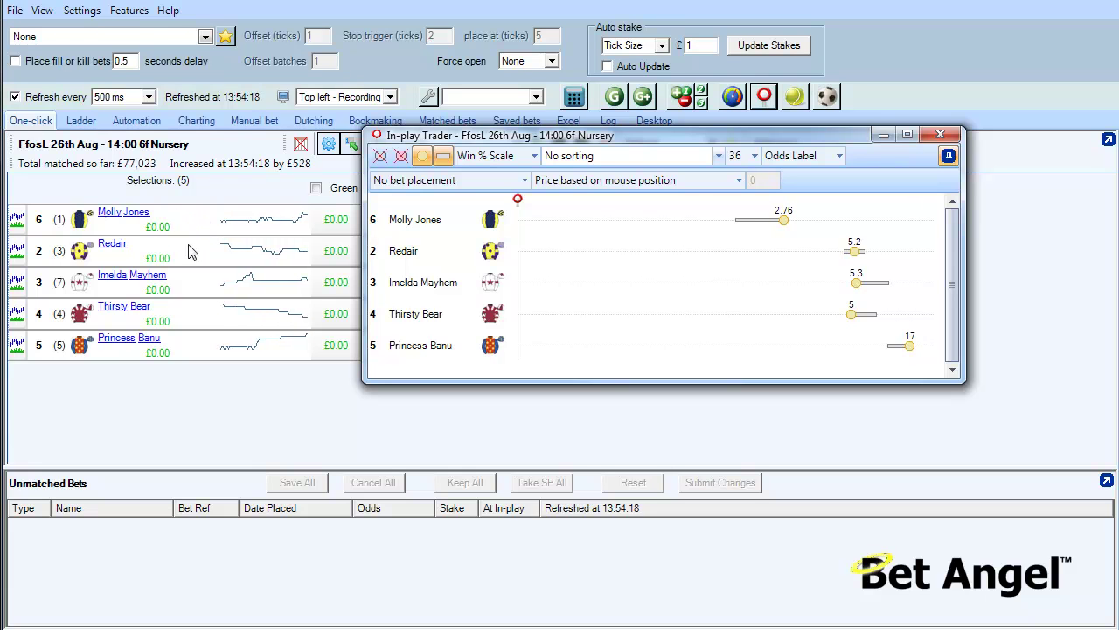
click(754, 155)
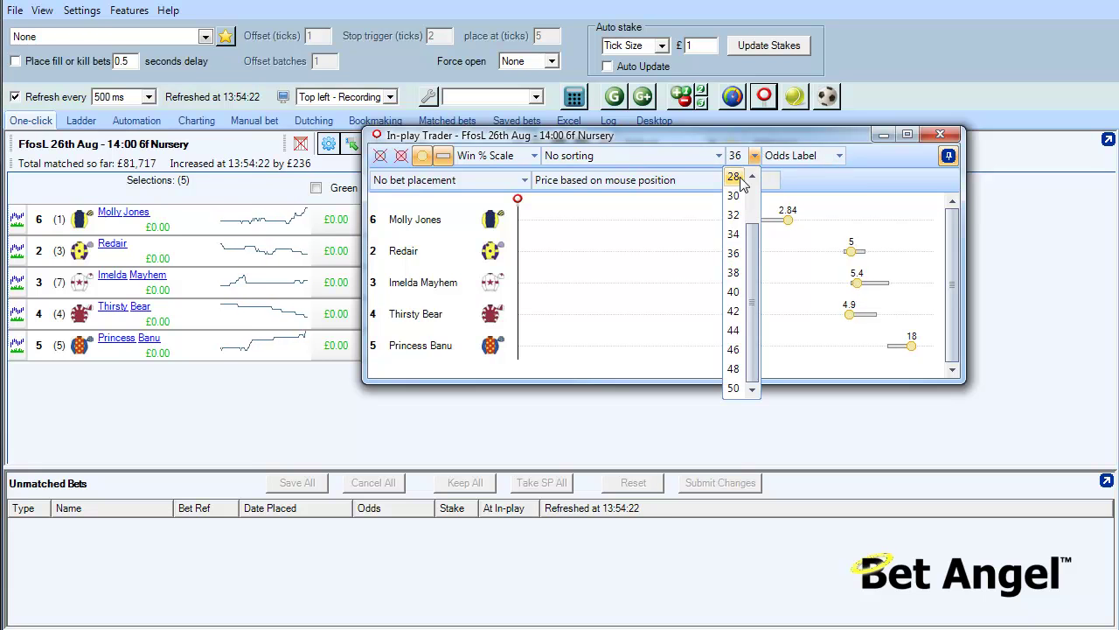
click(737, 177)
click(751, 158)
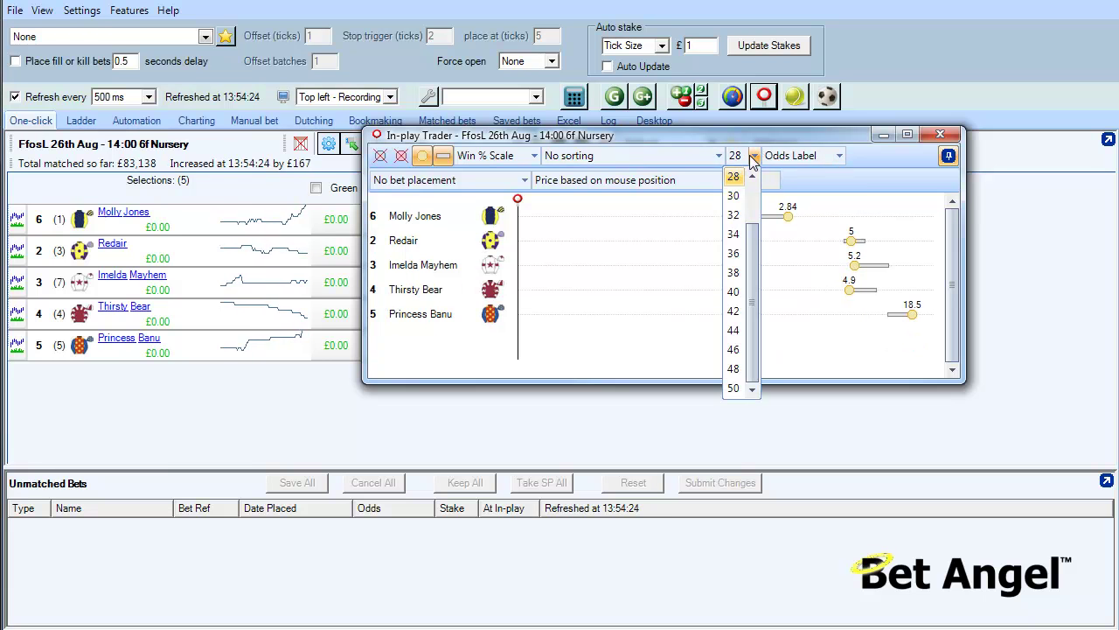
click(735, 265)
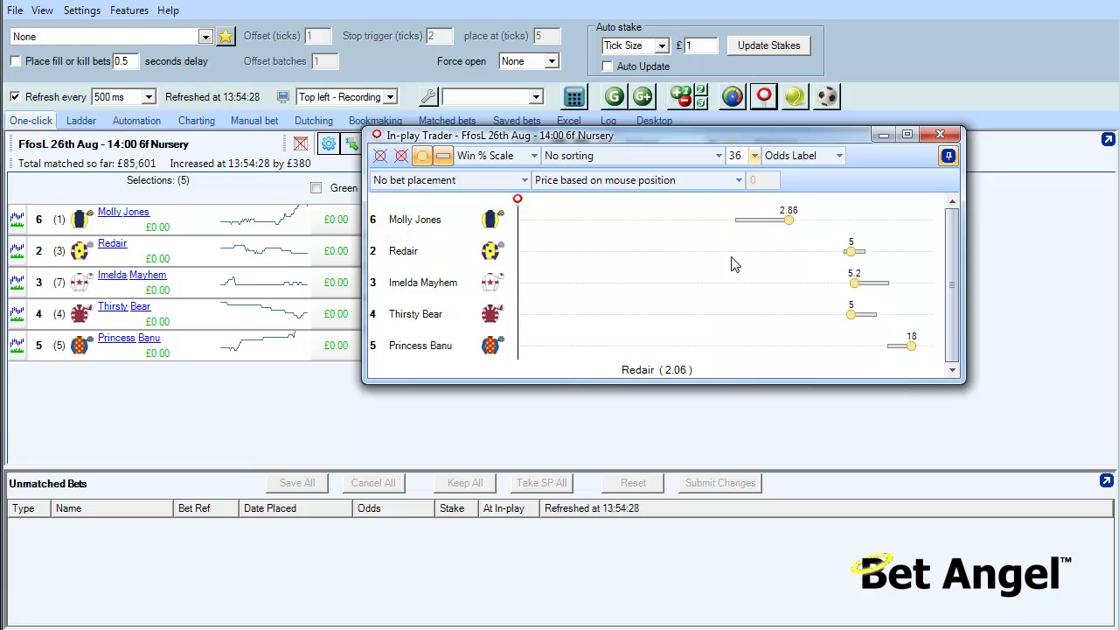
Try No Labels and Odds Label for the price markers, finishing with Win % Label selected.
click(837, 157)
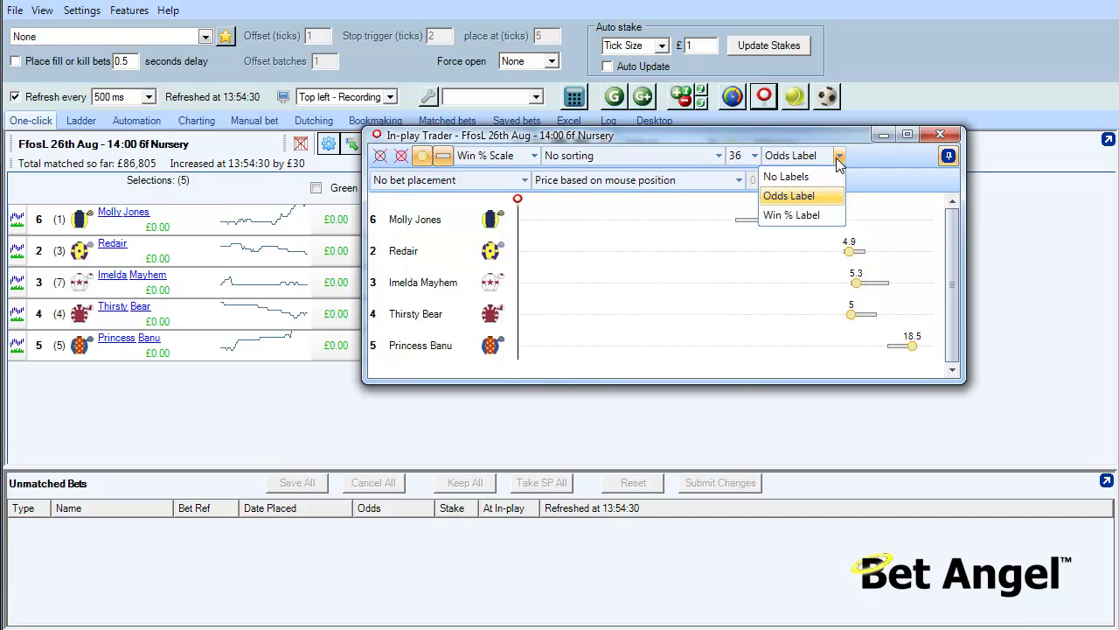
click(817, 177)
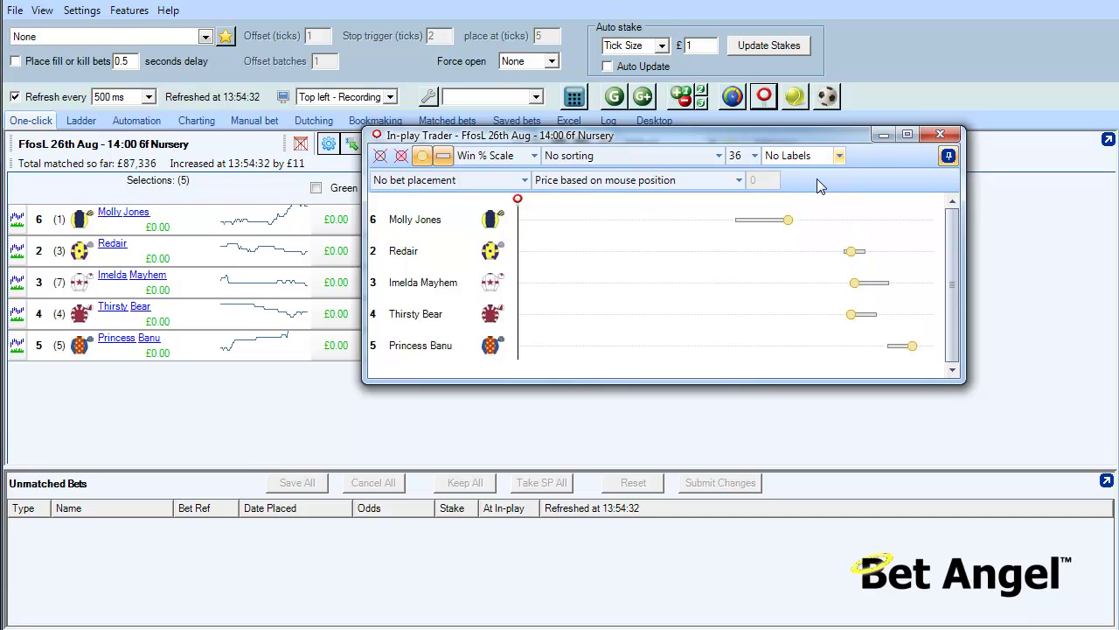
click(841, 155)
click(822, 194)
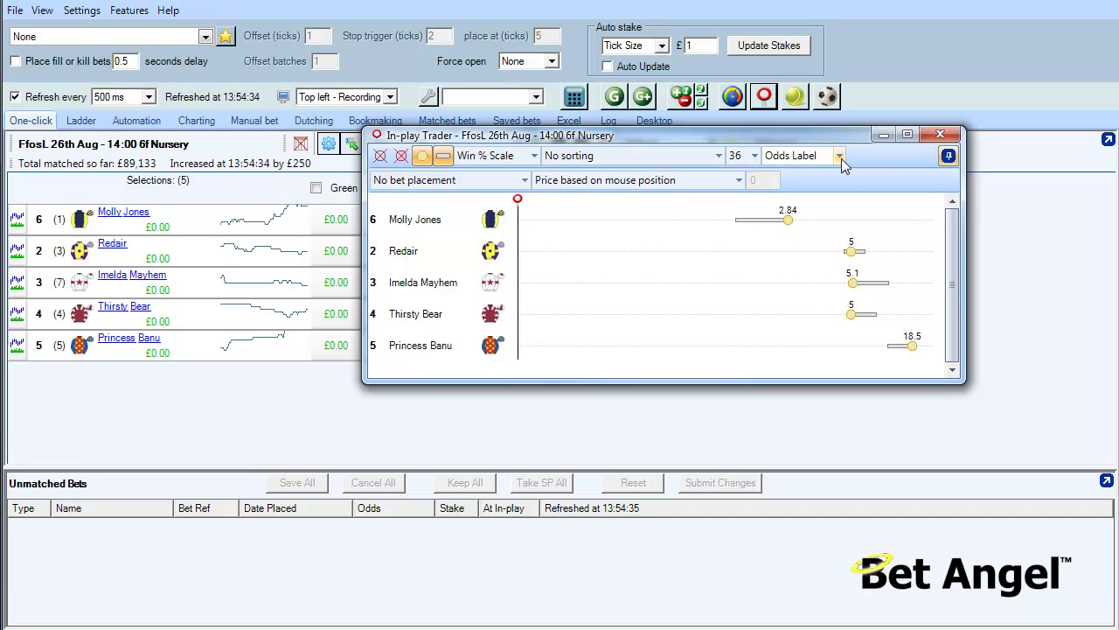
click(839, 157)
click(822, 215)
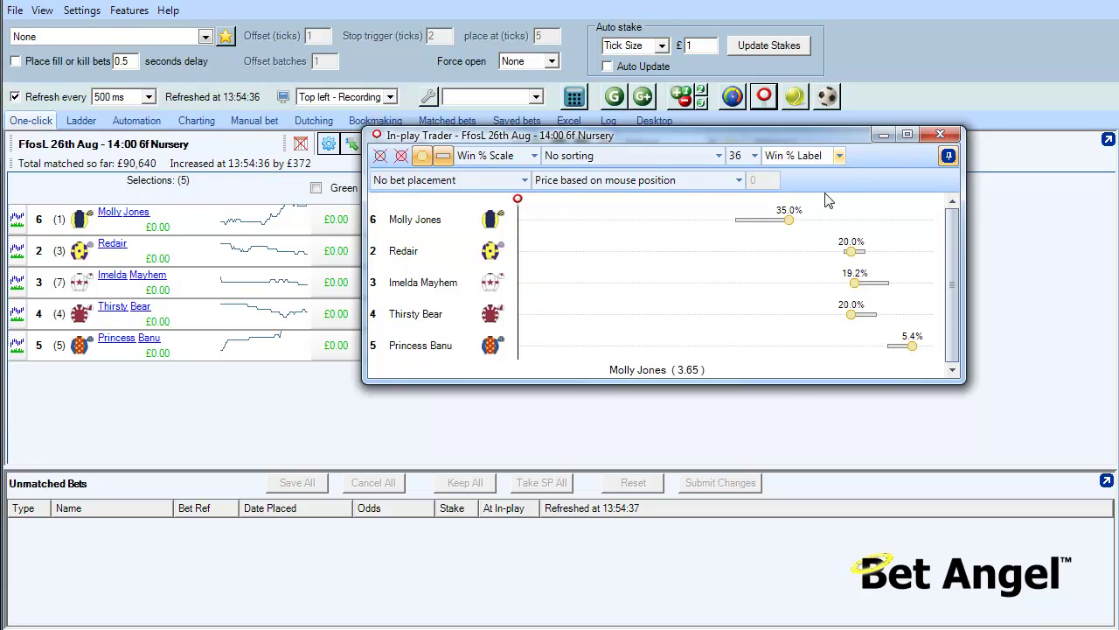
click(839, 156)
click(821, 177)
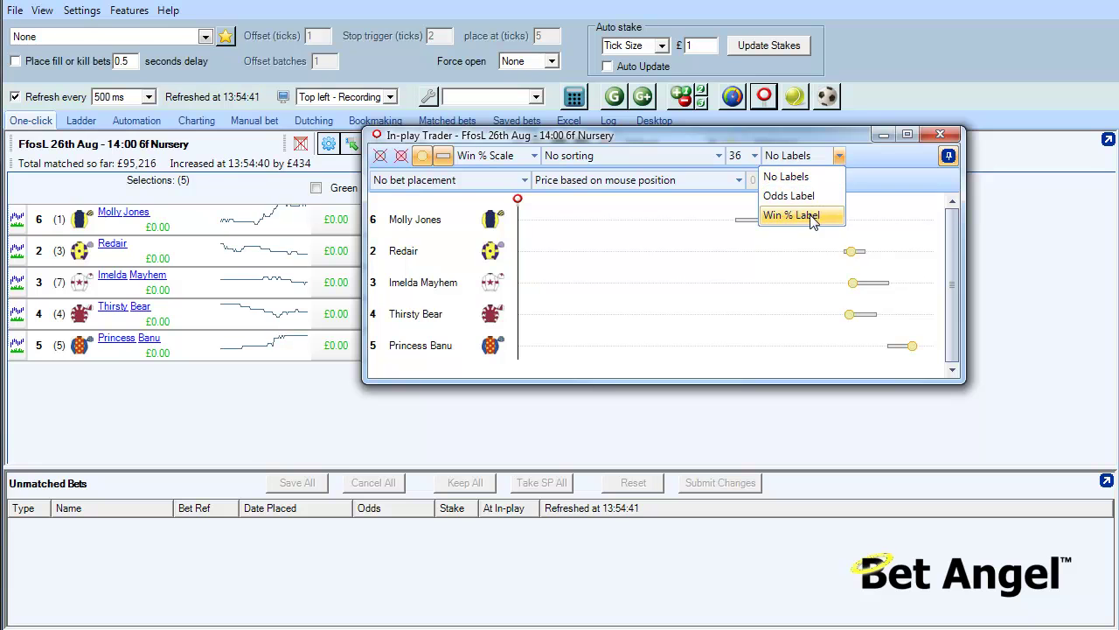
click(813, 216)
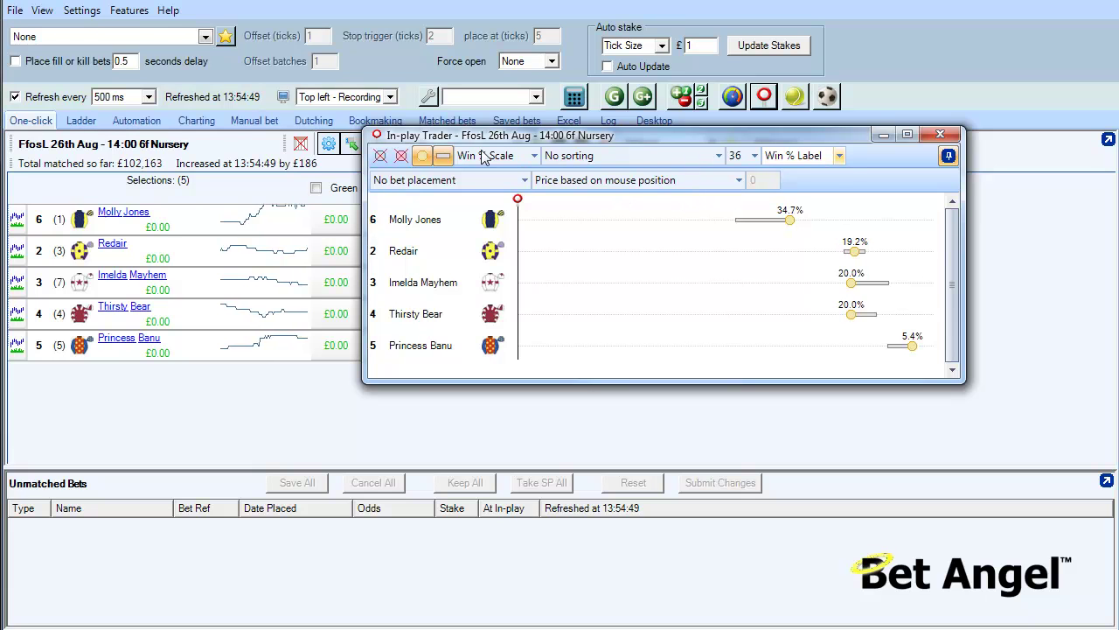
Try a row spacing of 44 in a taller In-play Trader window, and restore 36 with a shorter window.
mouse_move(960, 380)
mouse_down()
mouse_move(968, 613)
mouse_move(967, 367)
mouse_move(951, 379)
mouse_move(960, 299)
mouse_move(964, 551)
mouse_move(959, 377)
mouse_up()
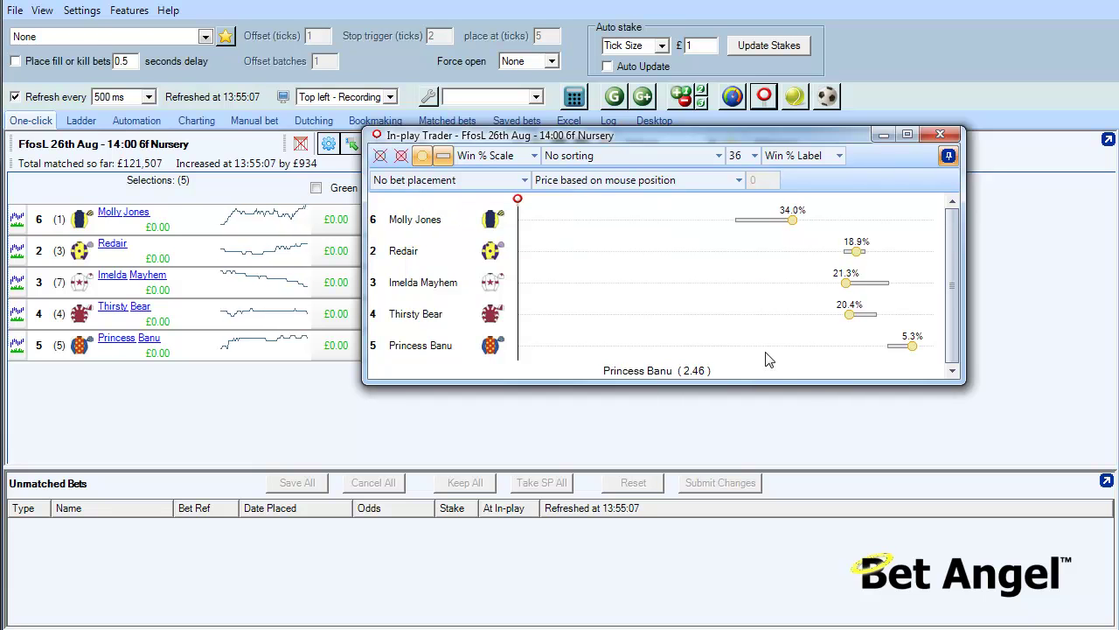
drag(714, 136, 694, 242)
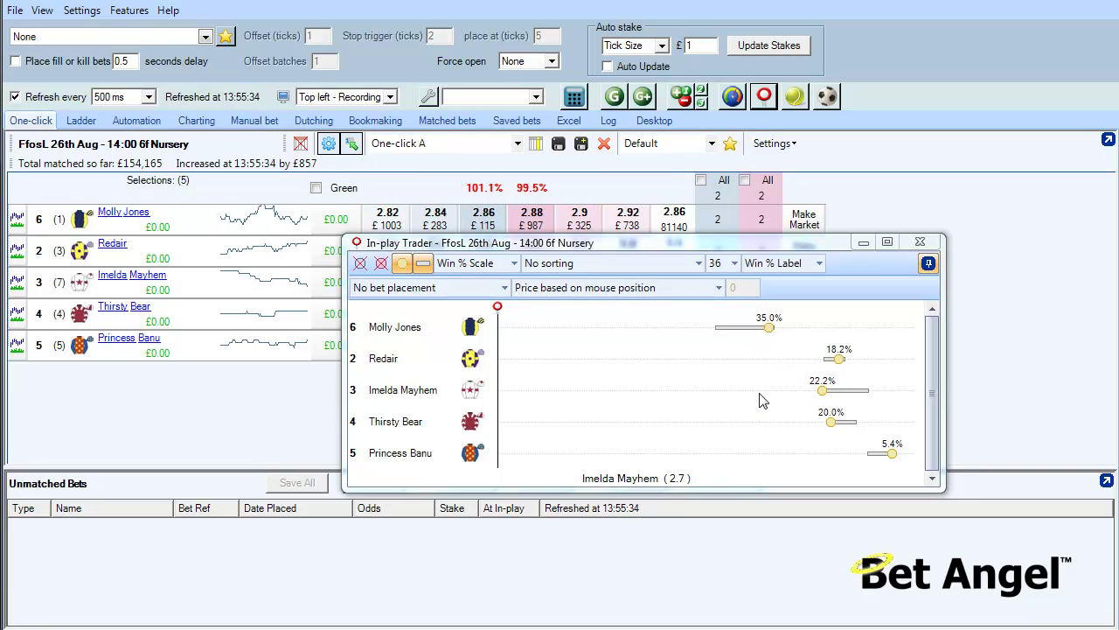
click(733, 263)
click(719, 441)
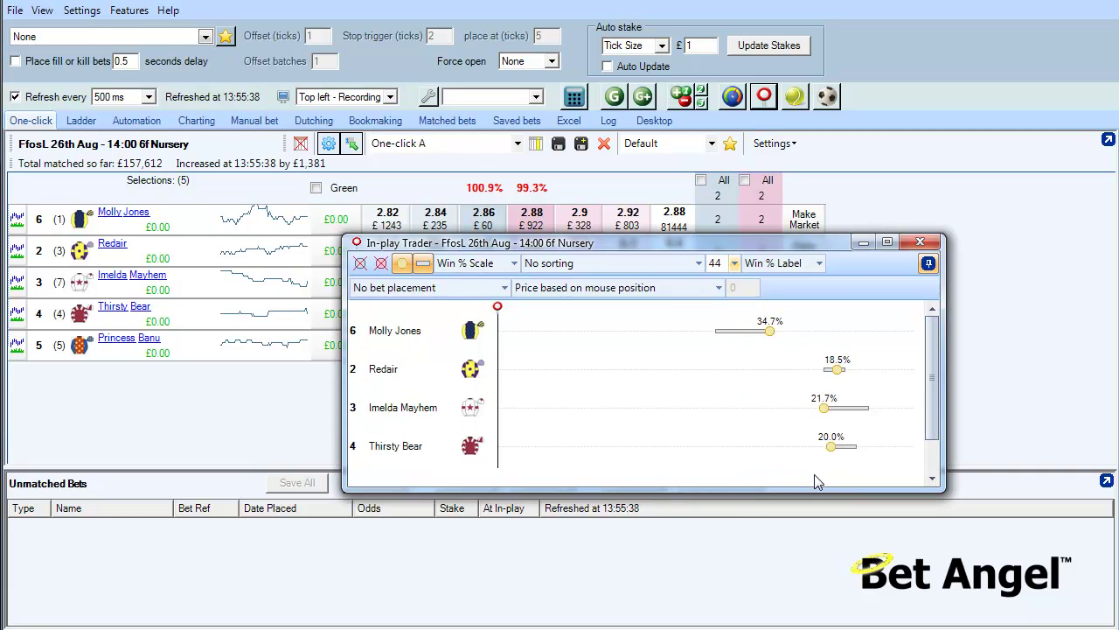
drag(808, 490, 822, 543)
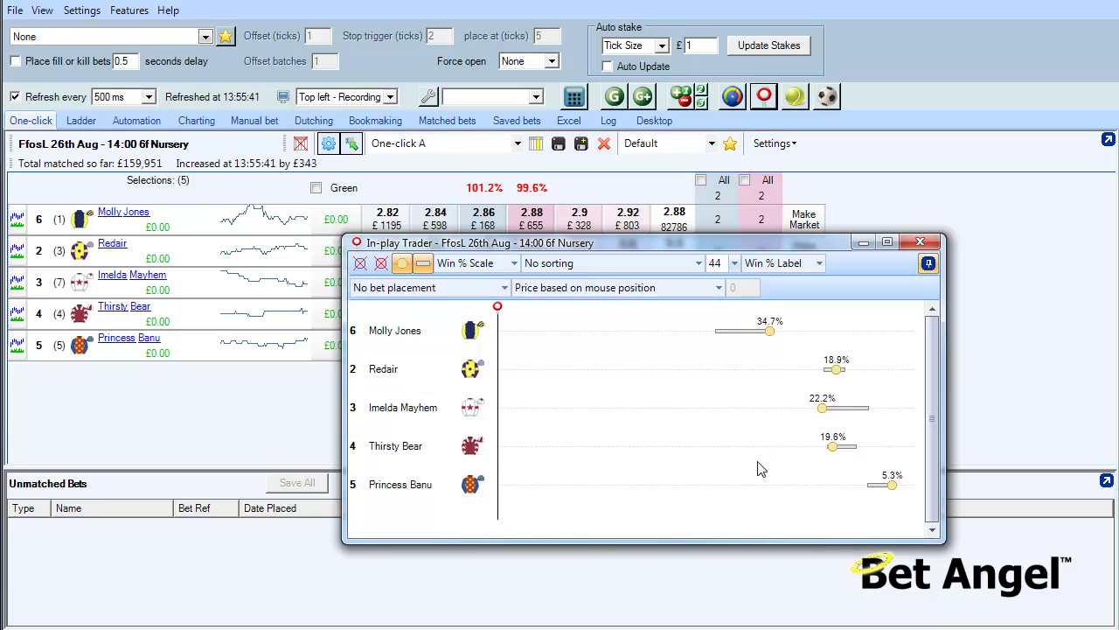
click(732, 265)
click(715, 361)
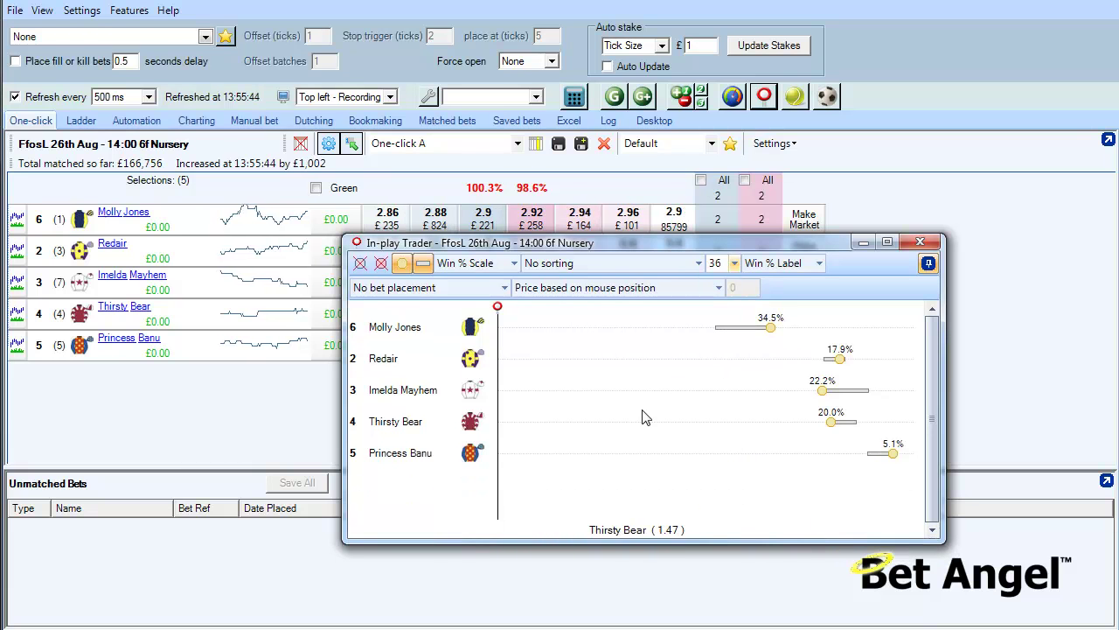
drag(635, 543, 636, 486)
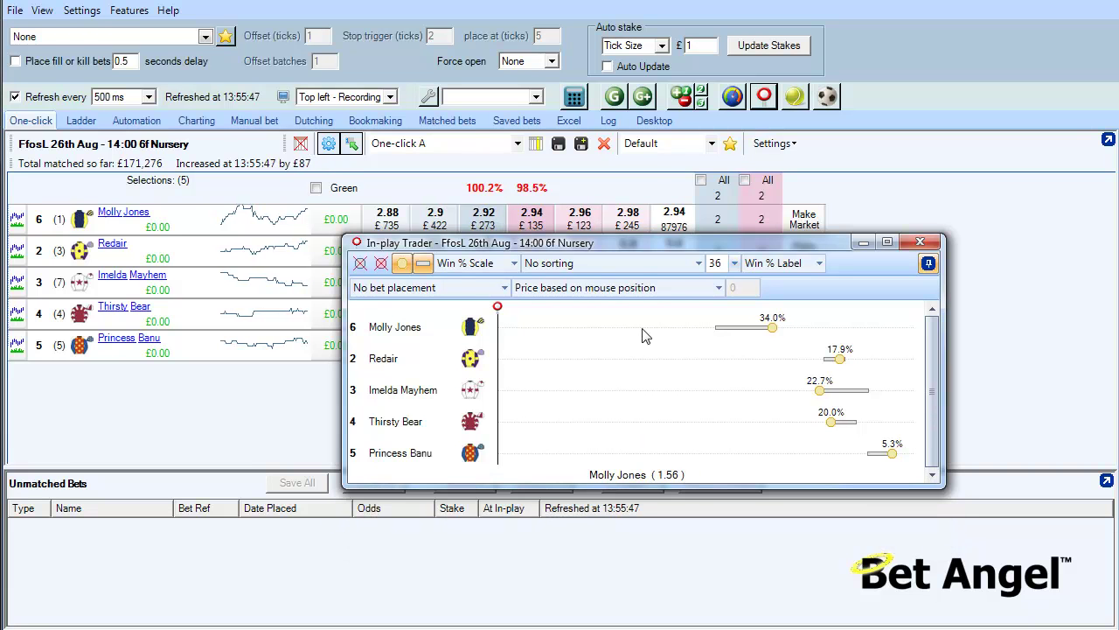
Set the In-play Trader bet placement mode to "Left-click Back, Right-click Lay".
click(504, 288)
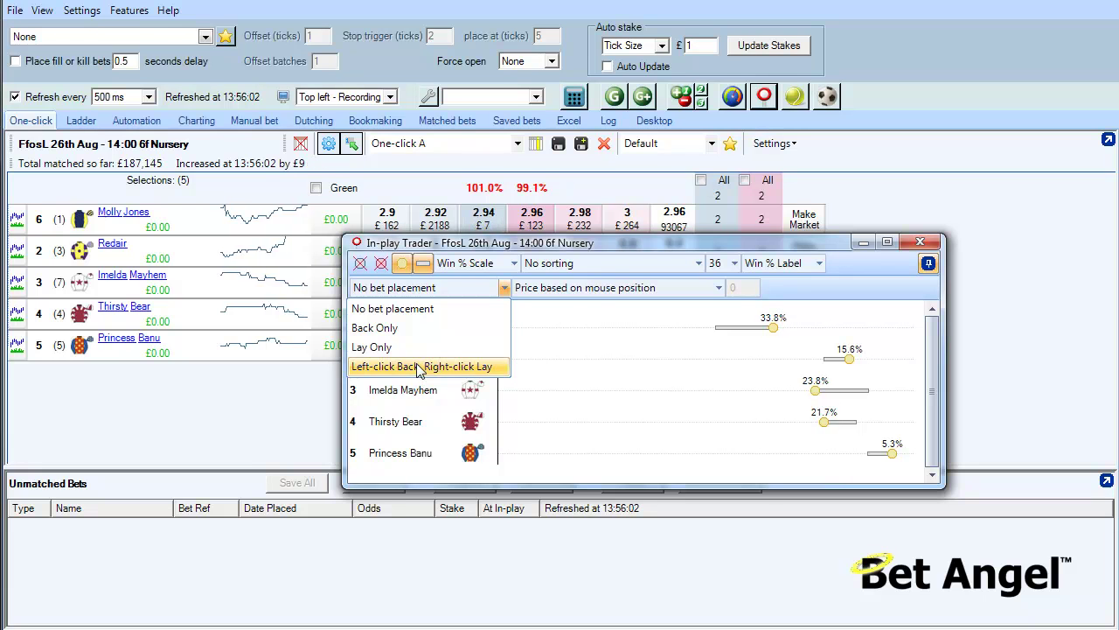
click(494, 296)
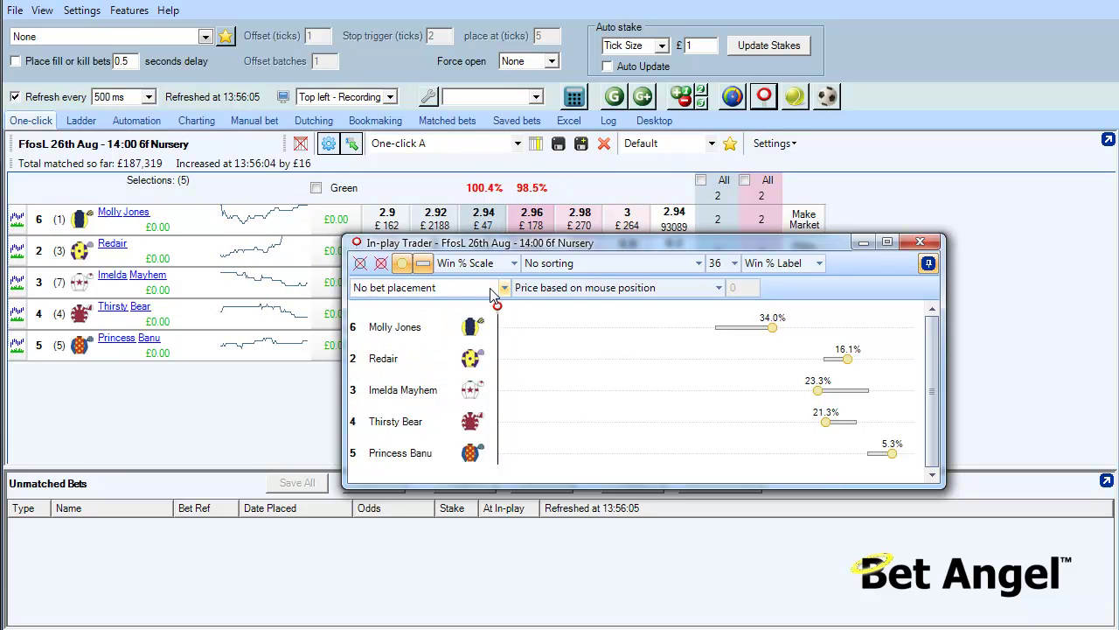
click(506, 290)
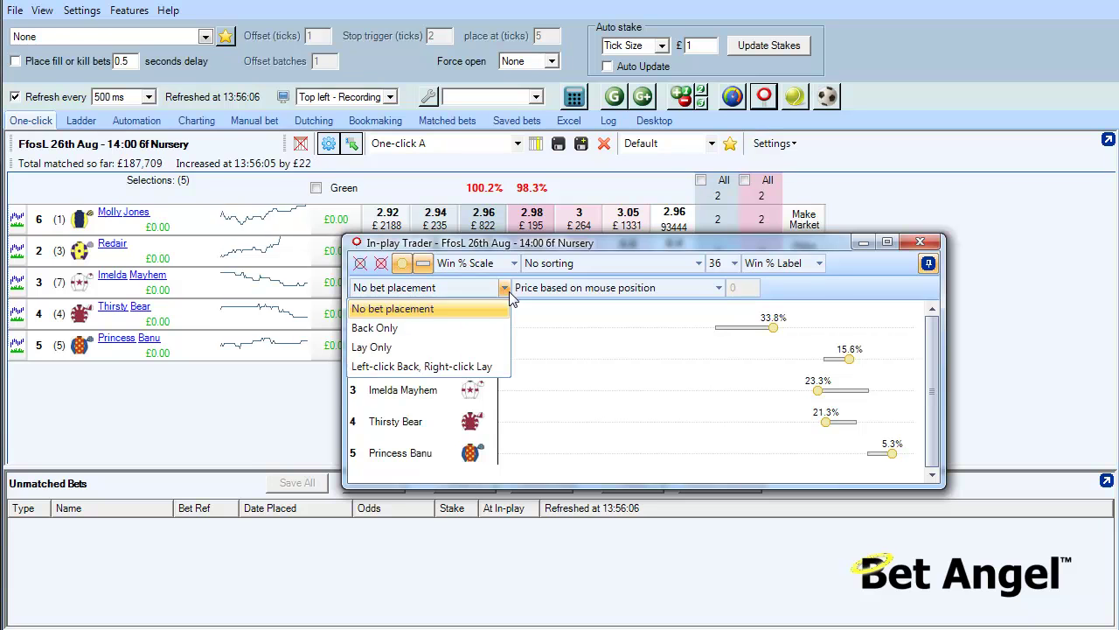
click(464, 368)
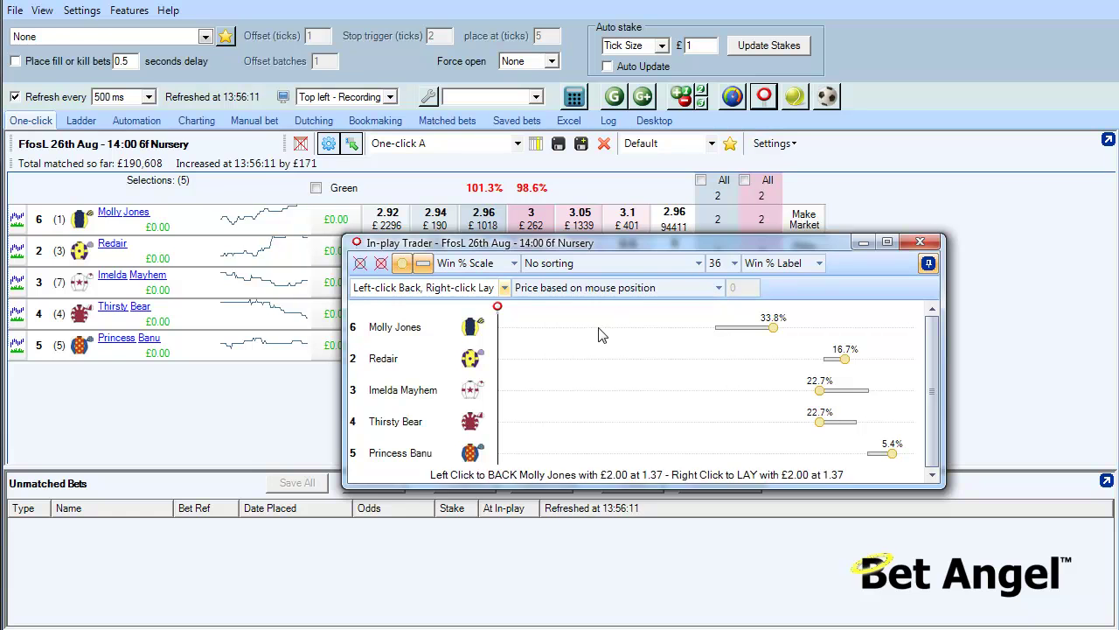
Move the In-play Trader window down to uncover the runners' price grid and check the auto stake type options.
drag(656, 244, 628, 348)
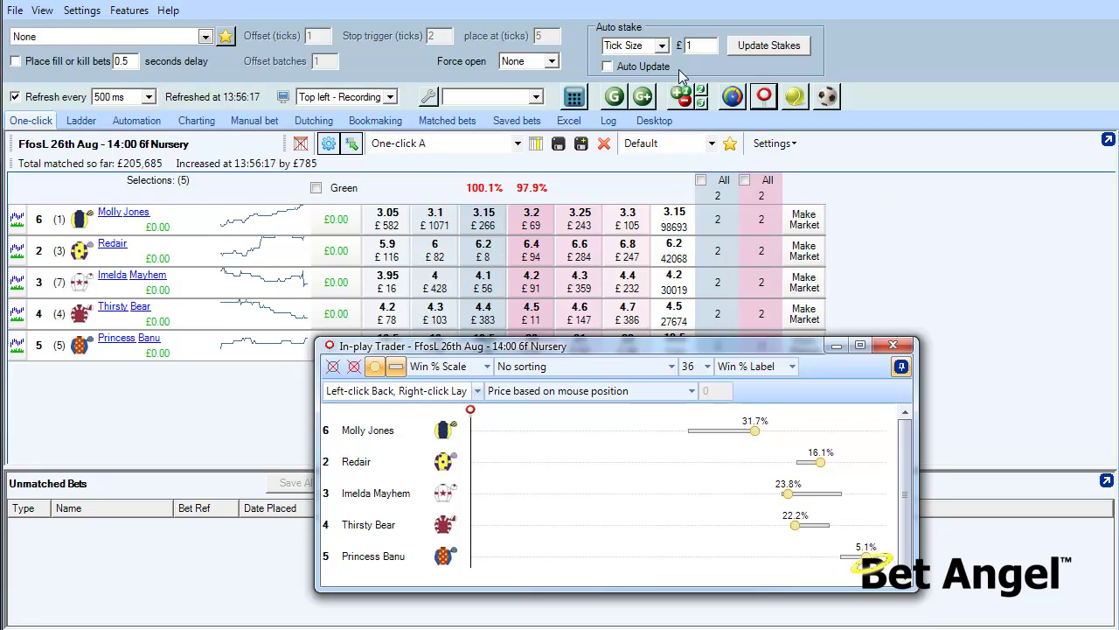
click(658, 53)
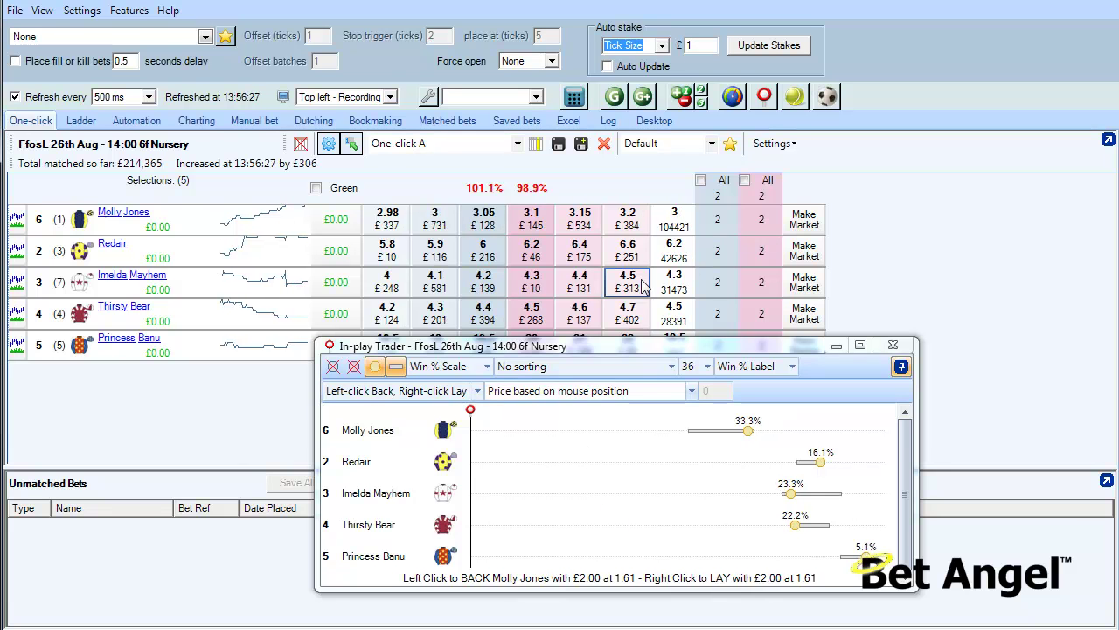
Move the In-play Trader window back up and set its bet pricing to "Custom ticks inside best market price" with 10 ticks.
drag(644, 345, 656, 257)
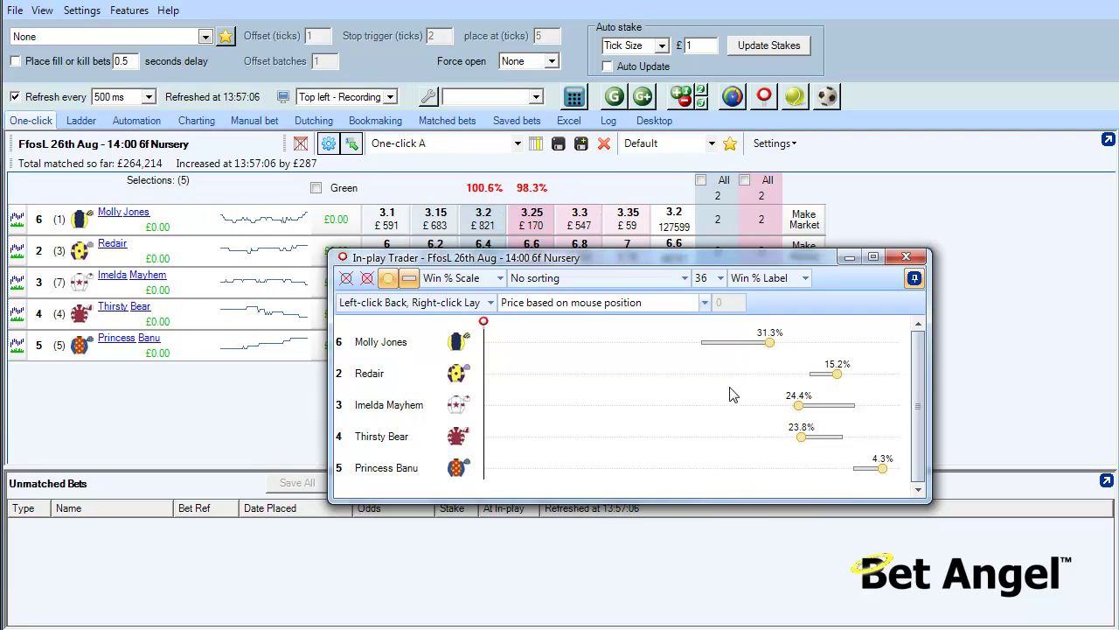
click(705, 302)
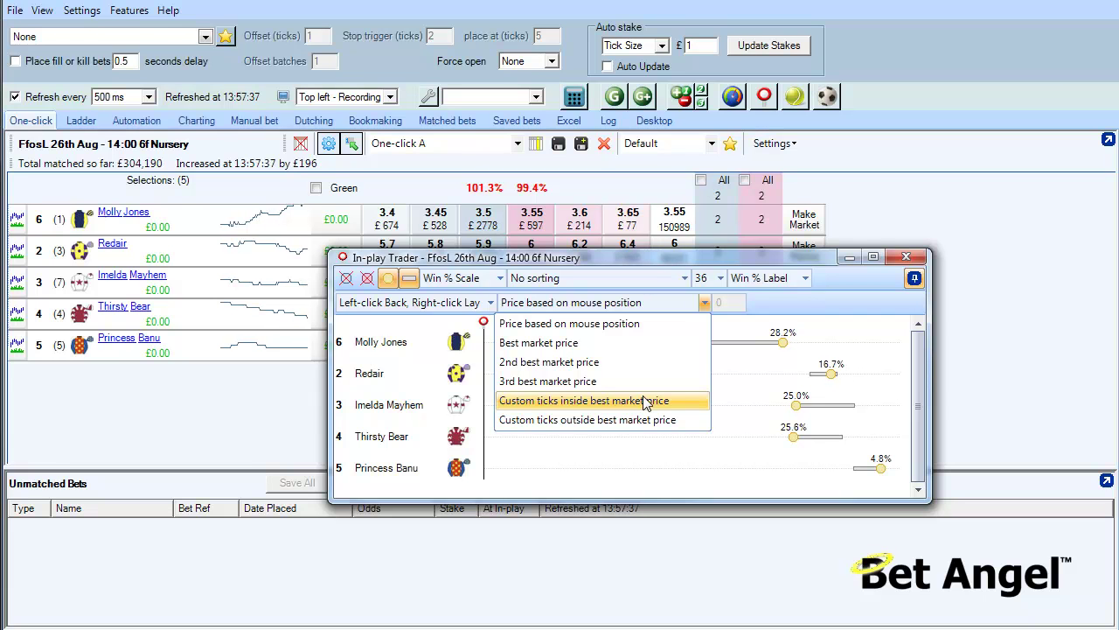
click(643, 401)
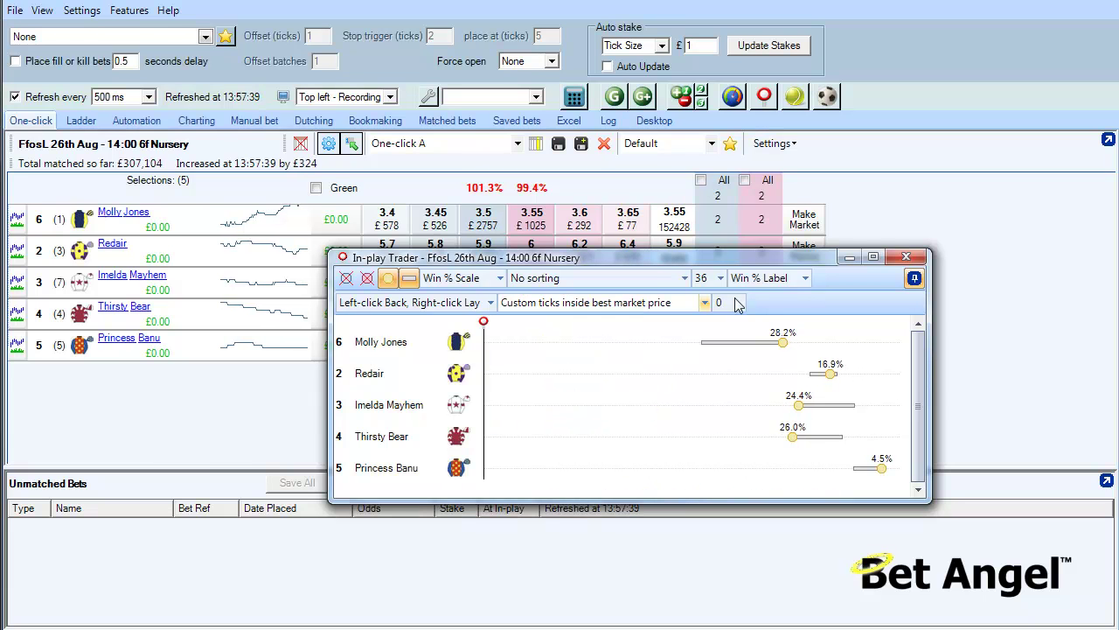
click(733, 302)
double_click(733, 303)
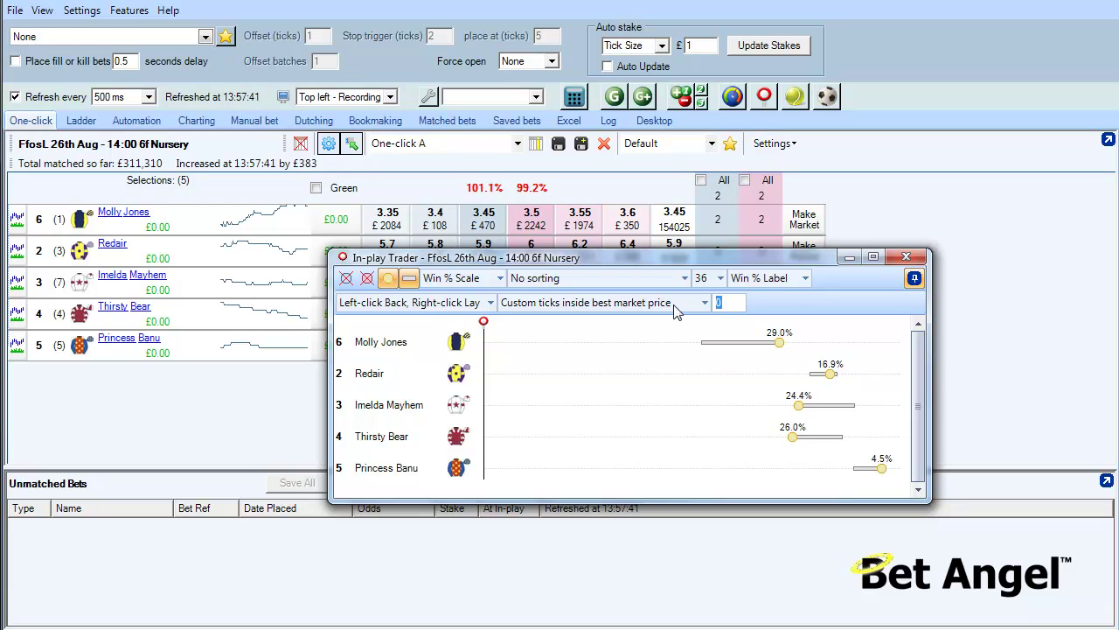
text(10)
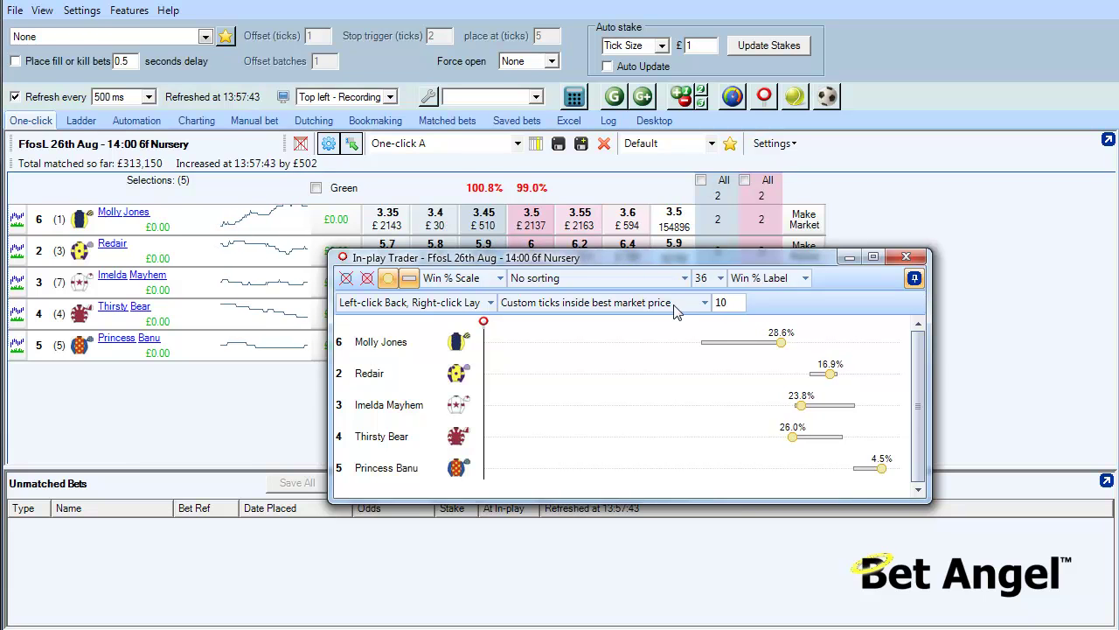
Switch the In-play Trader bet pricing back to "Price based on mouse position".
click(691, 303)
click(670, 322)
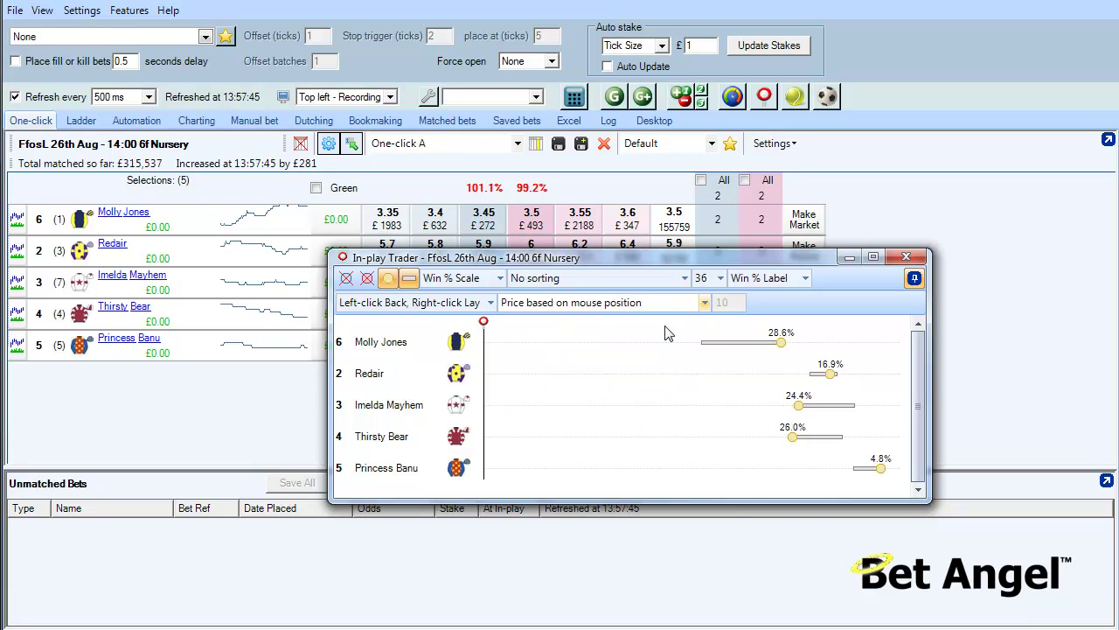